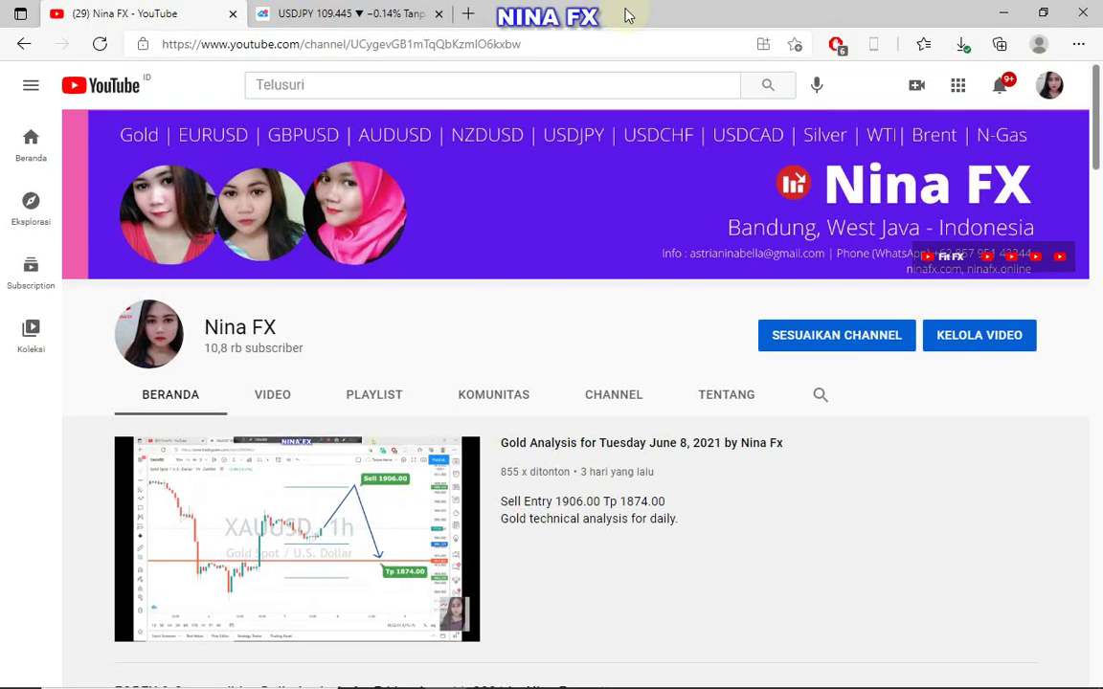
# - Switch from the YouTube channel page to the USDJPY 30-minute TradingView chart tab
pyautogui.click(284, 9)
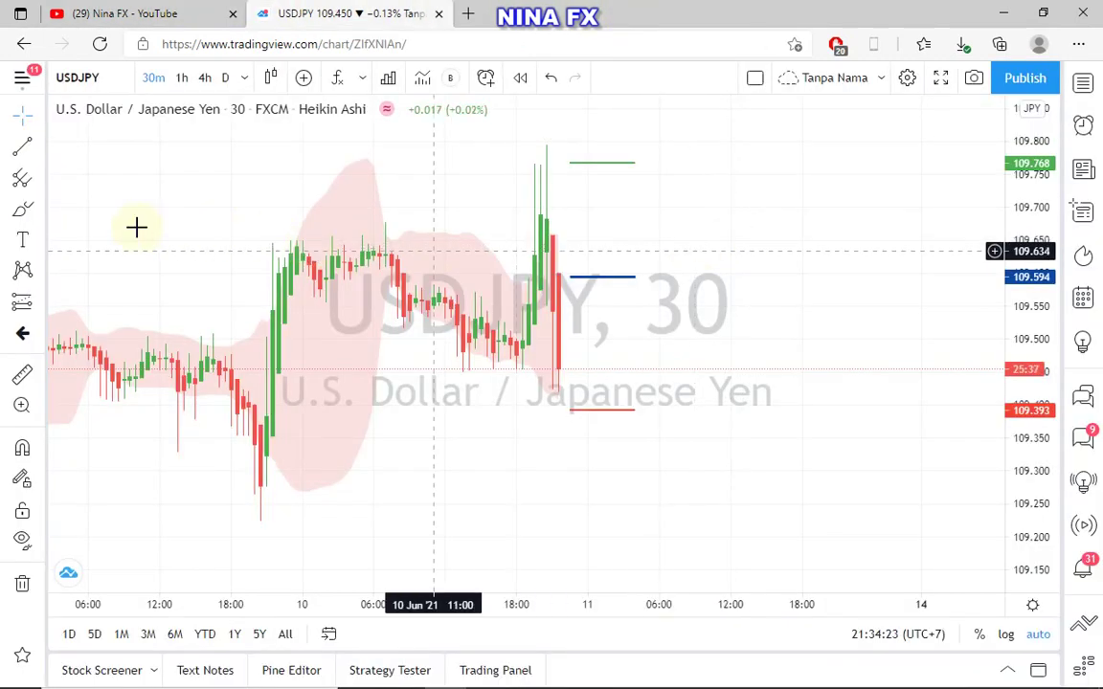
# - Draw a blue Path zigzag on USDJPY peaking near the blue level and ending at the red line
pyautogui.click(40, 211)
pyautogui.click(91, 278)
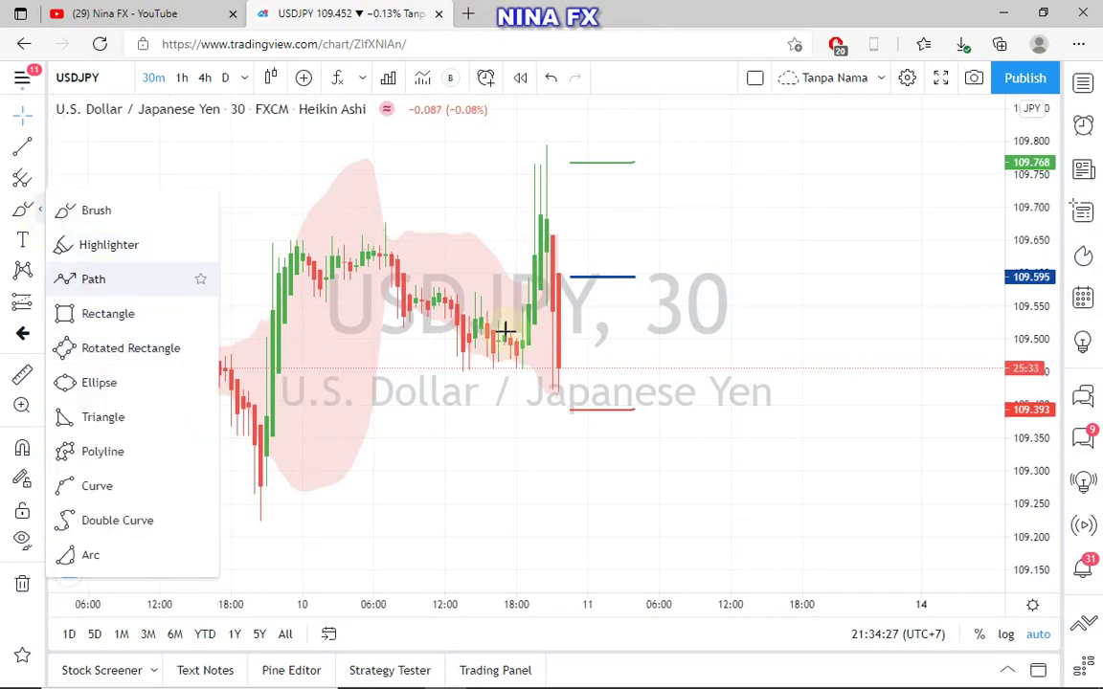
pyautogui.click(647, 289)
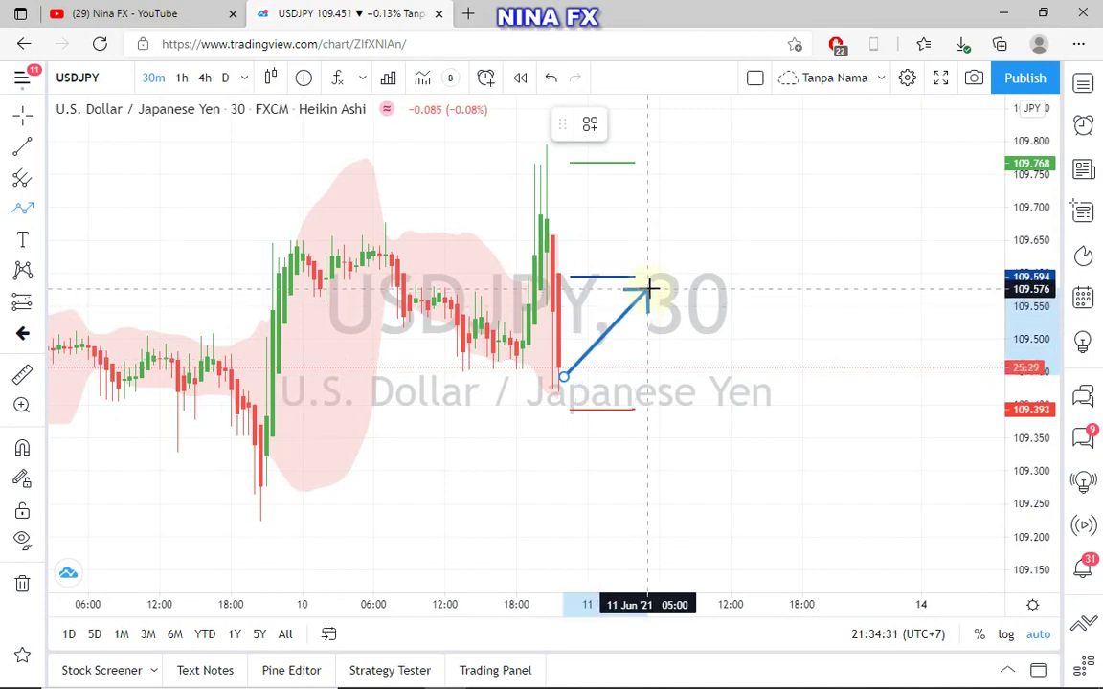
pyautogui.doubleClick(707, 410)
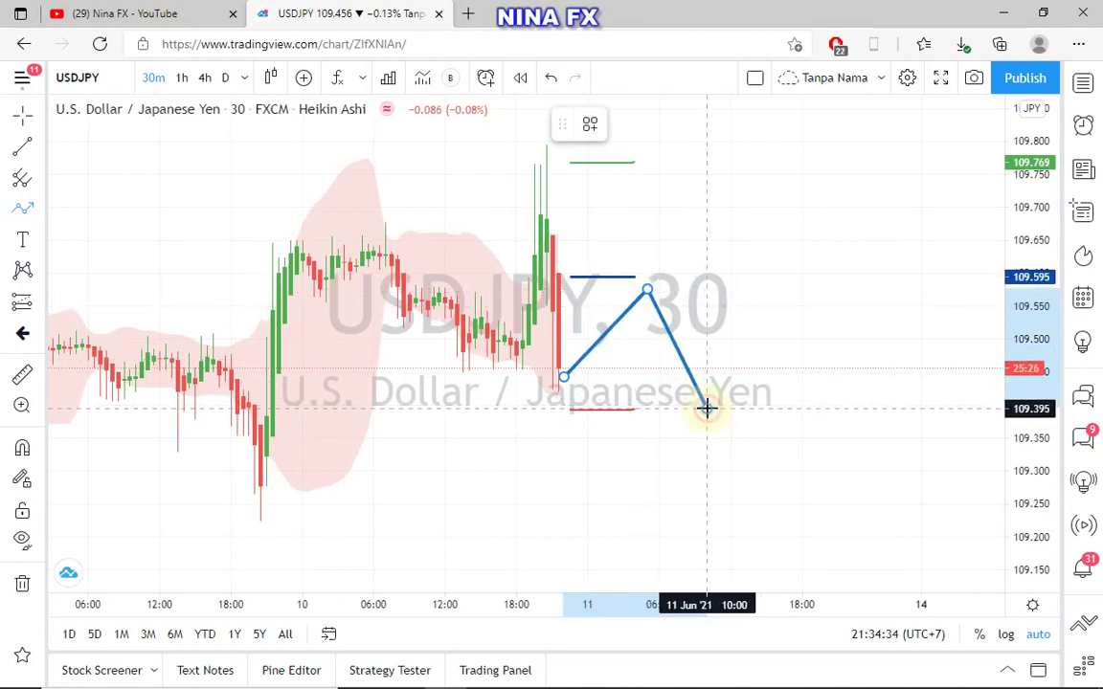
# - Add red price labels 109.580 at the USDJPY arrow's peak and 109.397 at its tip
pyautogui.click(39, 239)
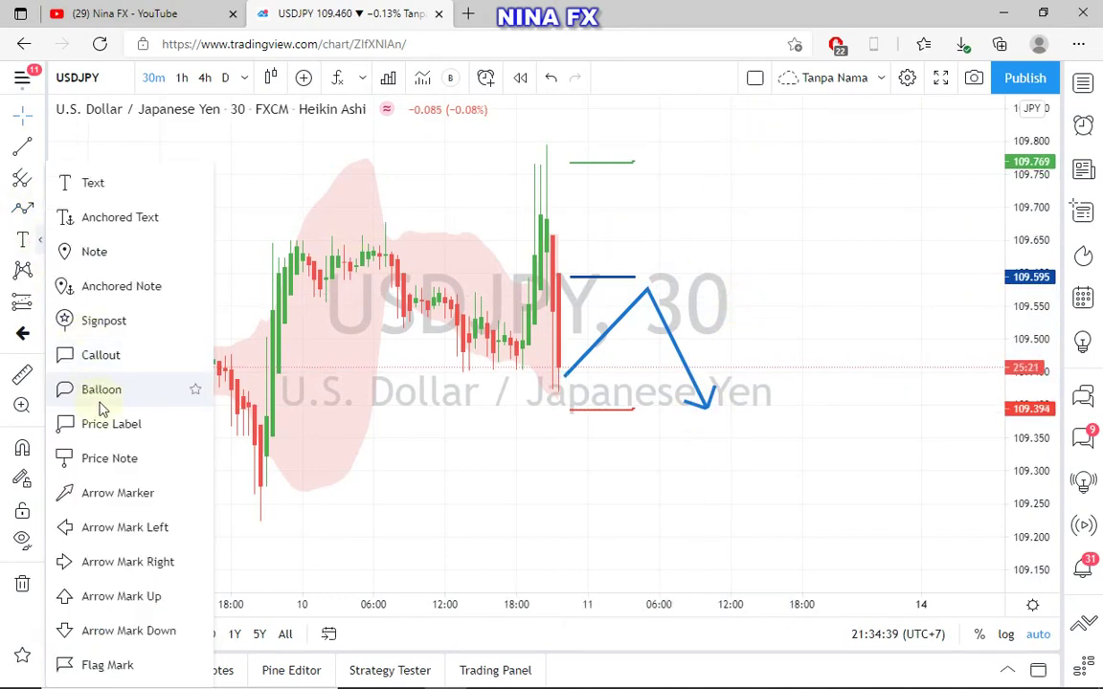
pyautogui.click(76, 427)
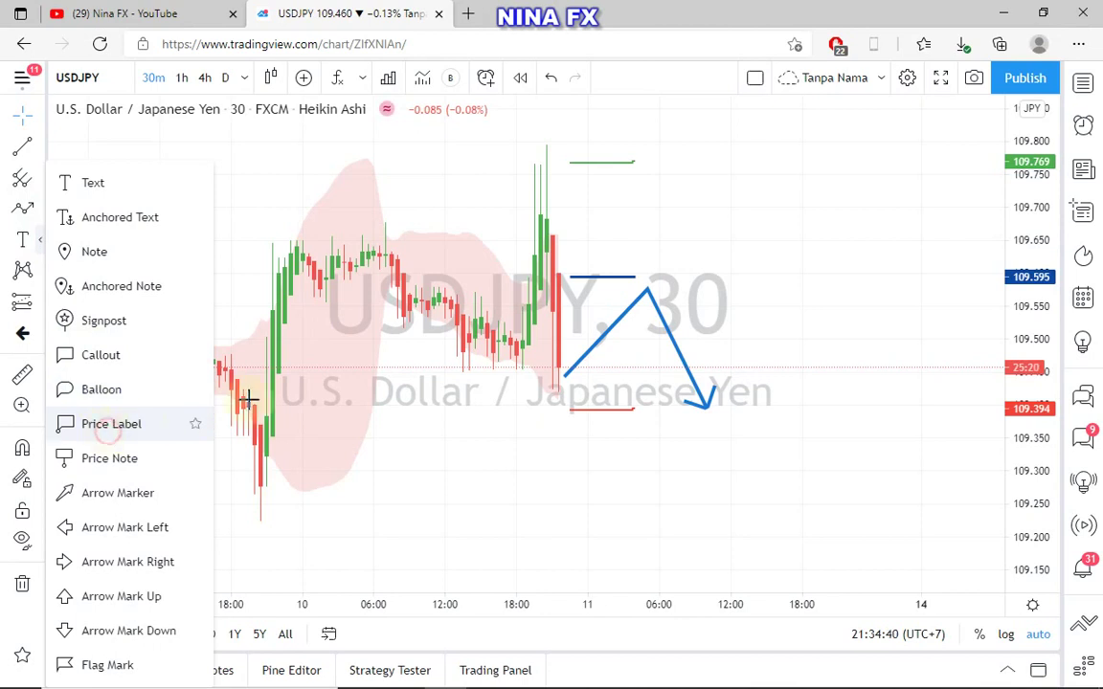
pyautogui.click(672, 285)
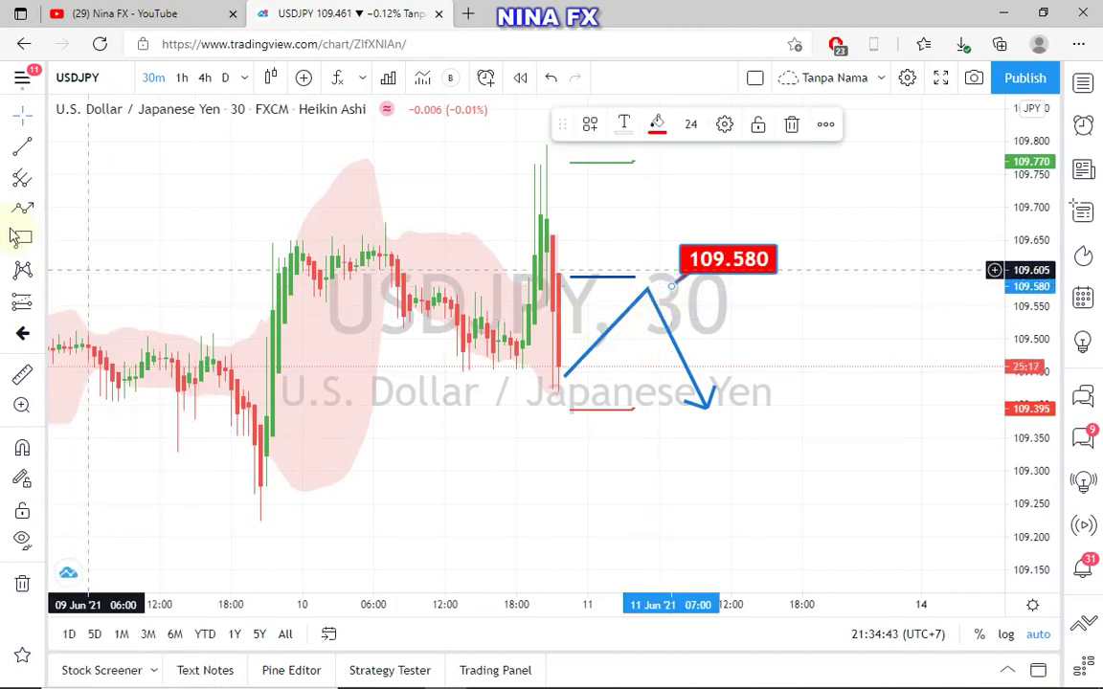
pyautogui.click(21, 237)
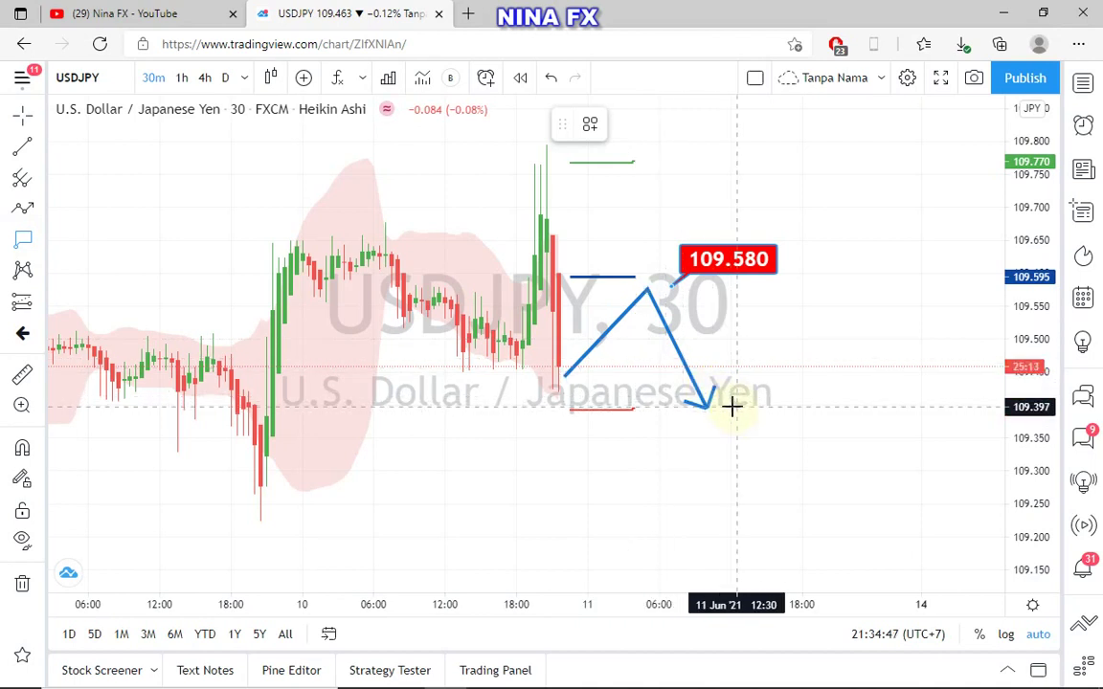
pyautogui.moveTo(731, 407); pyautogui.dragTo(767, 348)
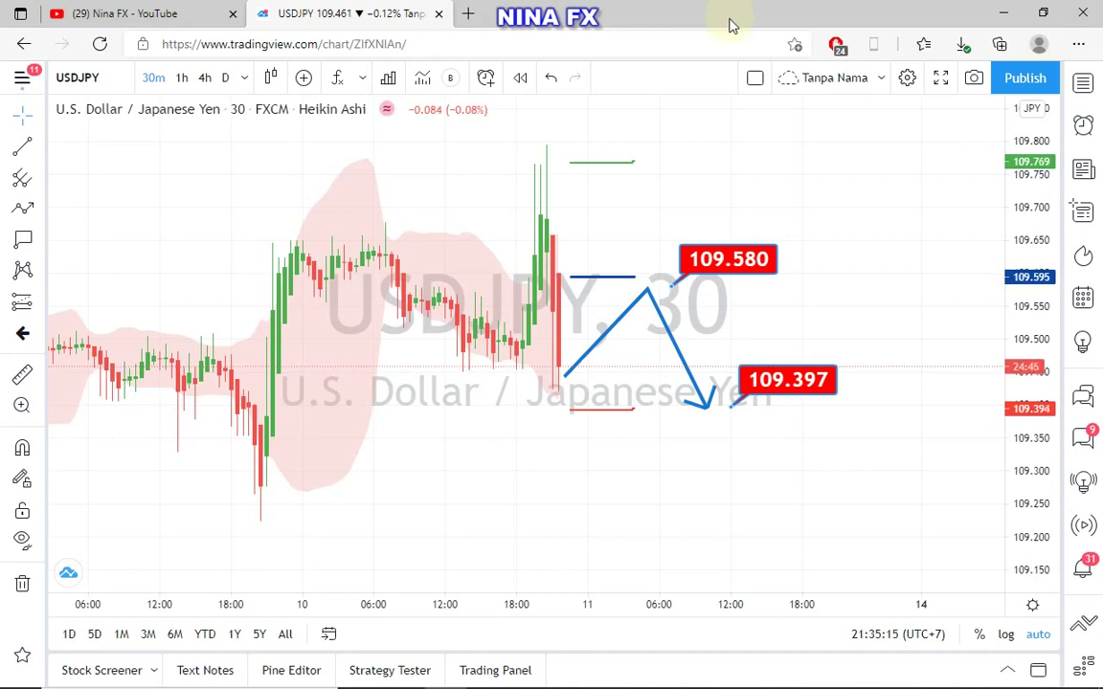
pyautogui.moveTo(684, 8)
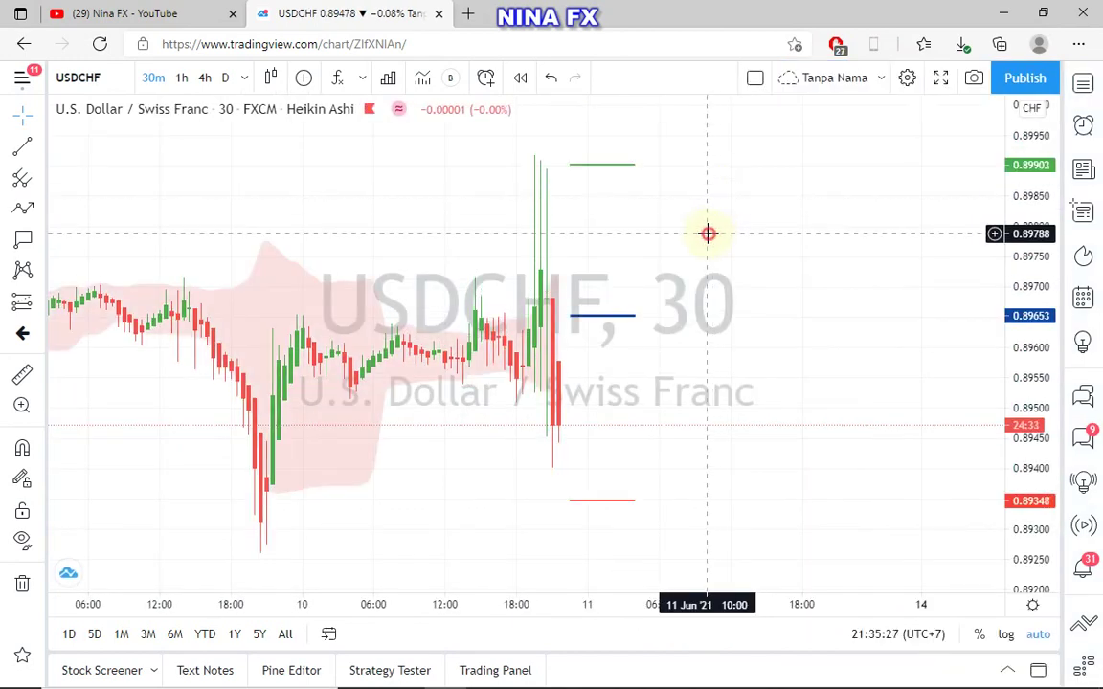
# - Draw a Path arrow on USDCHF from the latest low, up to the blue level, down to the red line
pyautogui.click(23, 207)
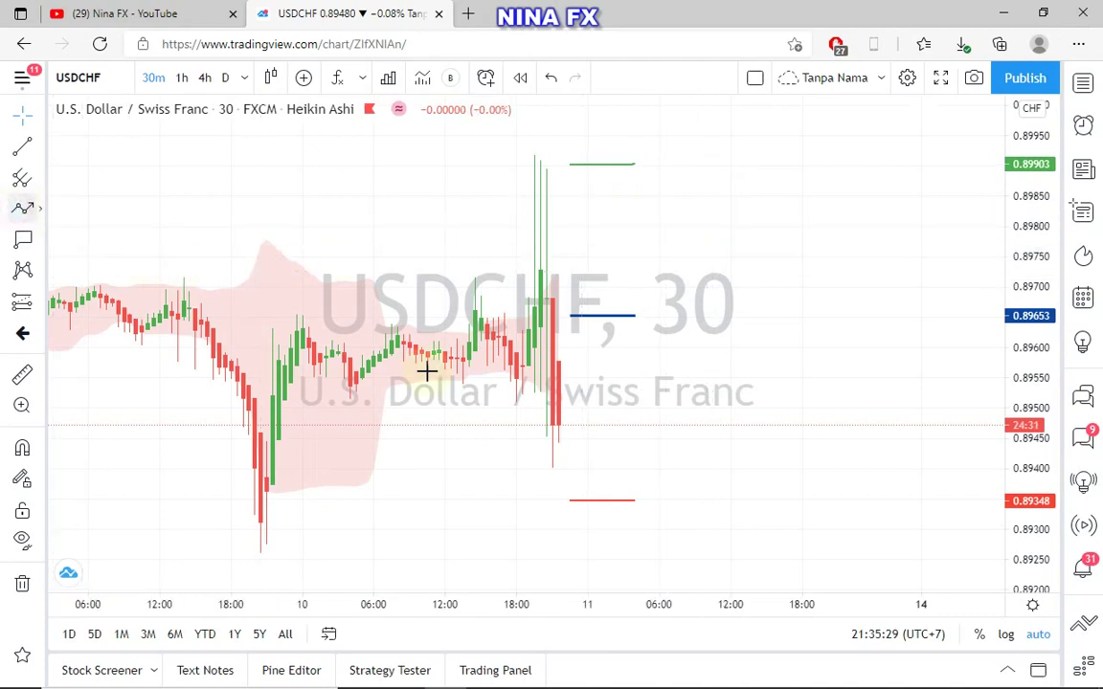
pyautogui.click(553, 446)
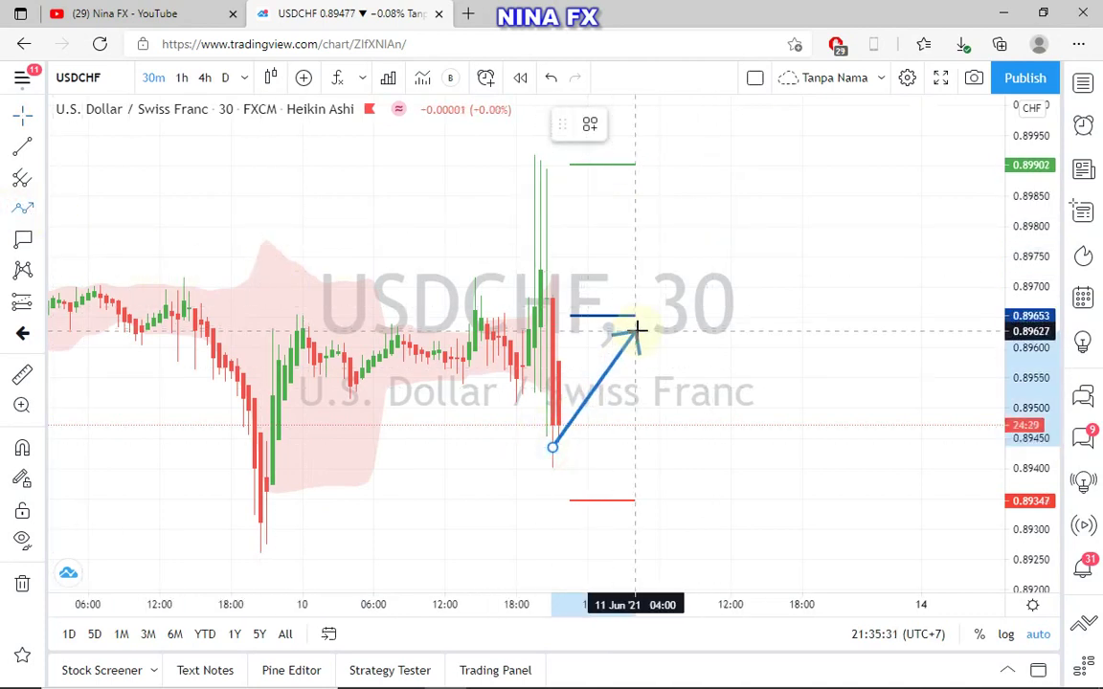
pyautogui.click(635, 331)
pyautogui.click(728, 499)
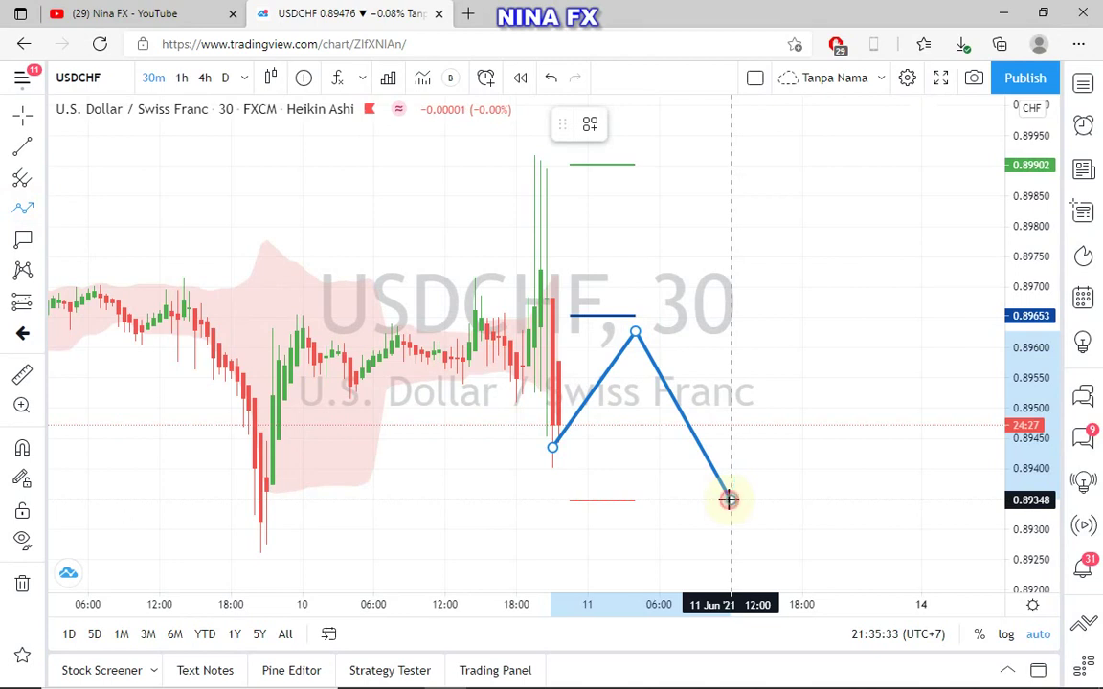
pyautogui.click(117, 256)
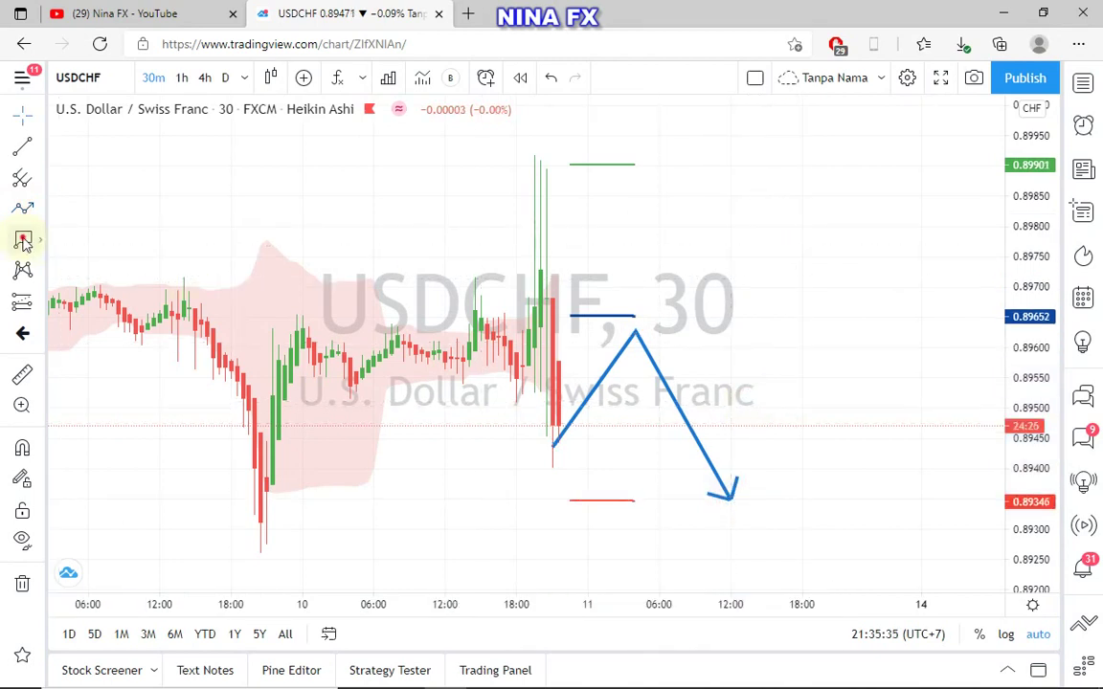
# - Place red price labels 0.89641 at the USDCHF arrow's peak and 0.89346 at its tip
pyautogui.click(23, 240)
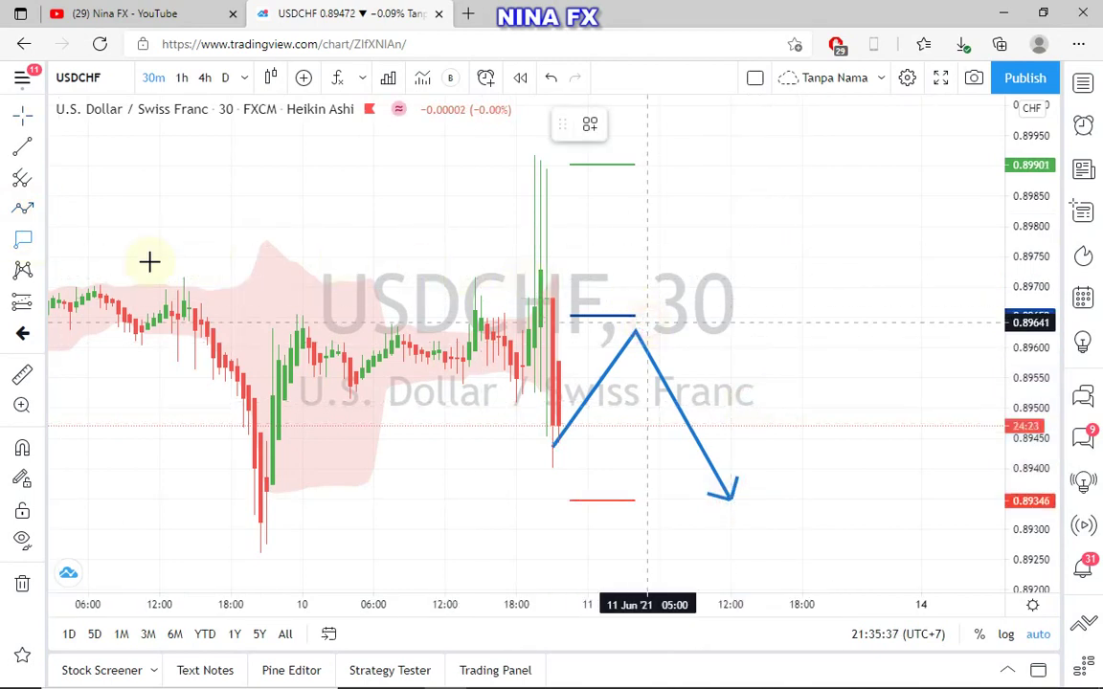
pyautogui.click(647, 323)
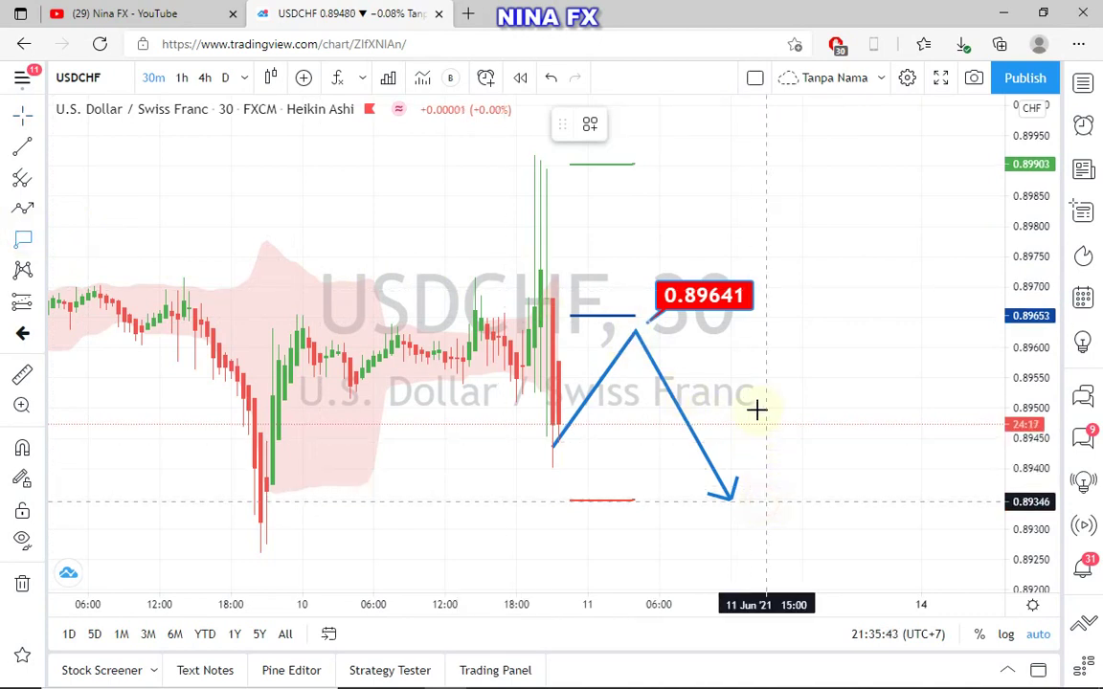
pyautogui.click(766, 500)
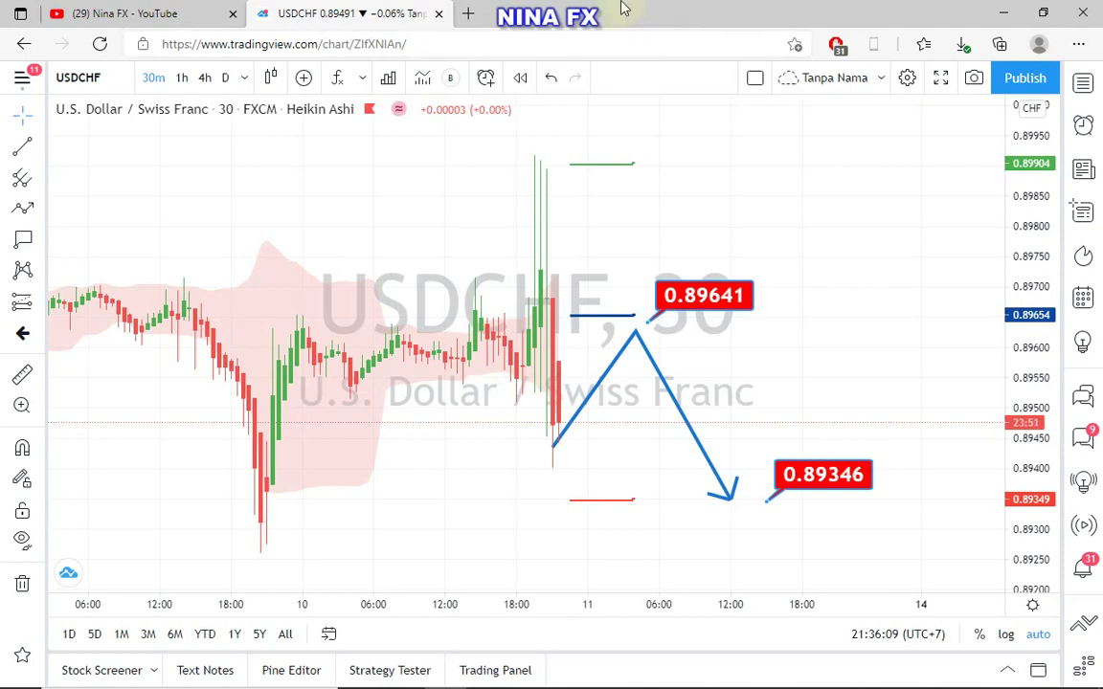
# - Switch the chart to USDCAD 30-minute from the Watchlist
pyautogui.moveTo(623, 8)
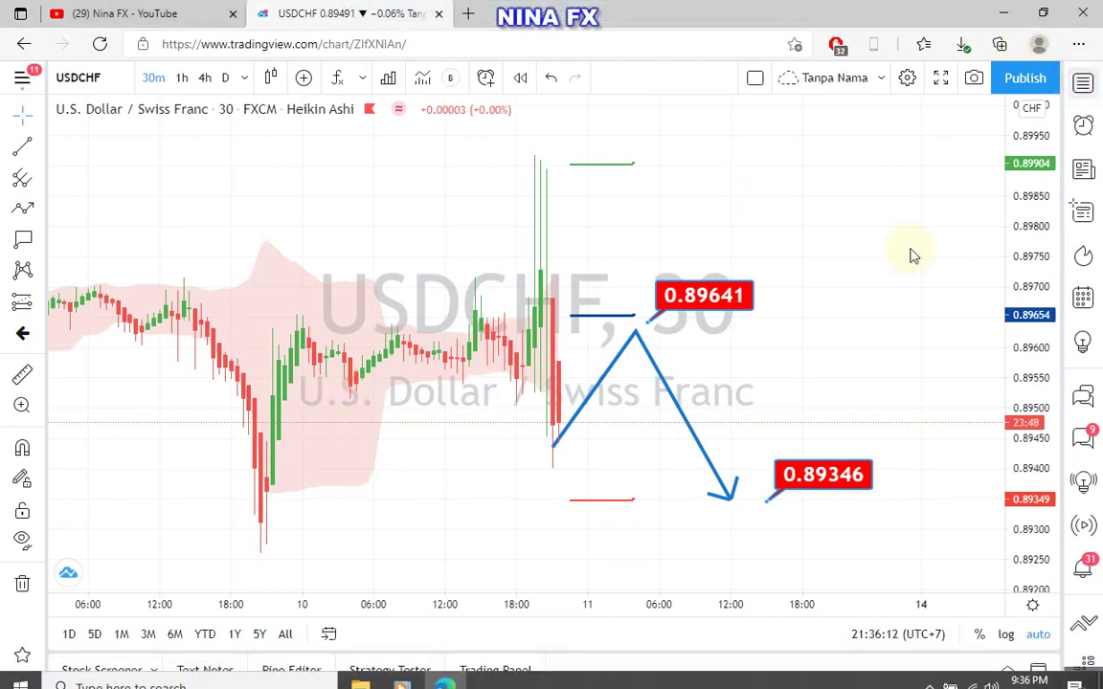
pyautogui.click(1082, 84)
pyautogui.press('Down')
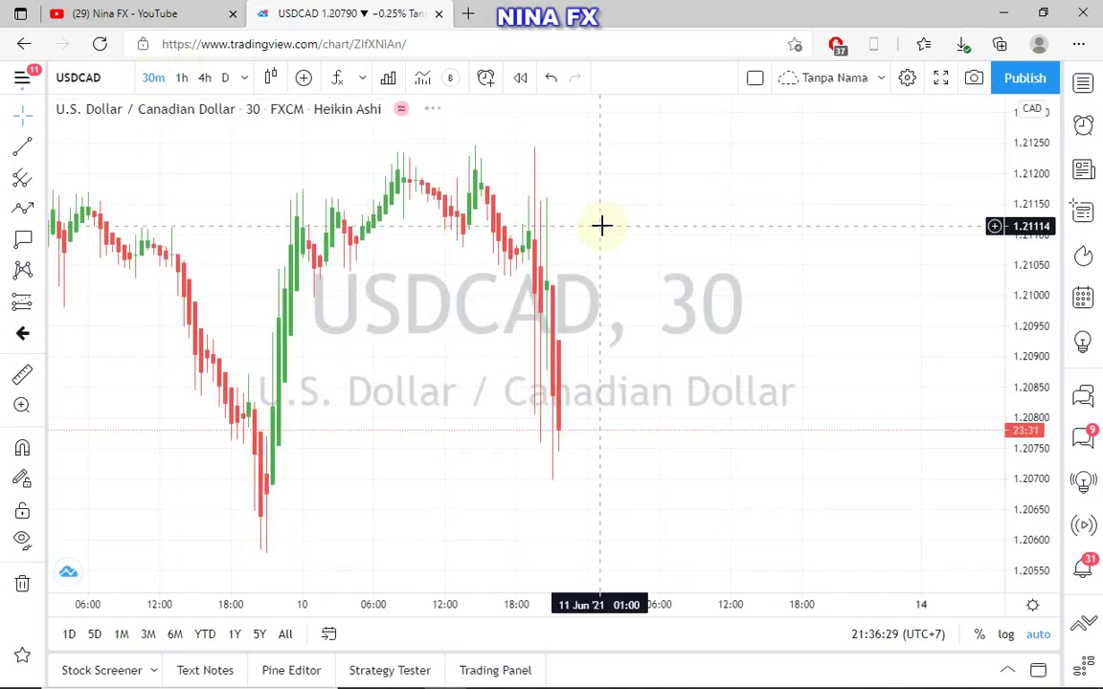
# - Pan USDCAD and draw a Path arrow from the latest candle up to the blue level, down to the red line
pyautogui.moveTo(602, 226); pyautogui.dragTo(695, 243)
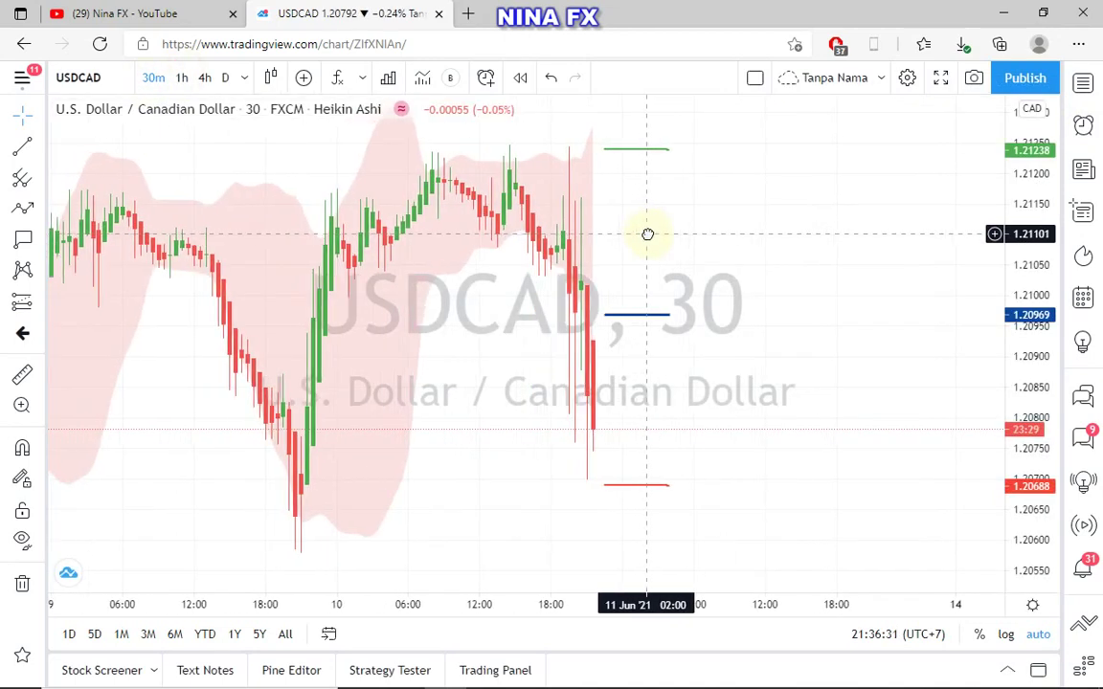
pyautogui.click(24, 213)
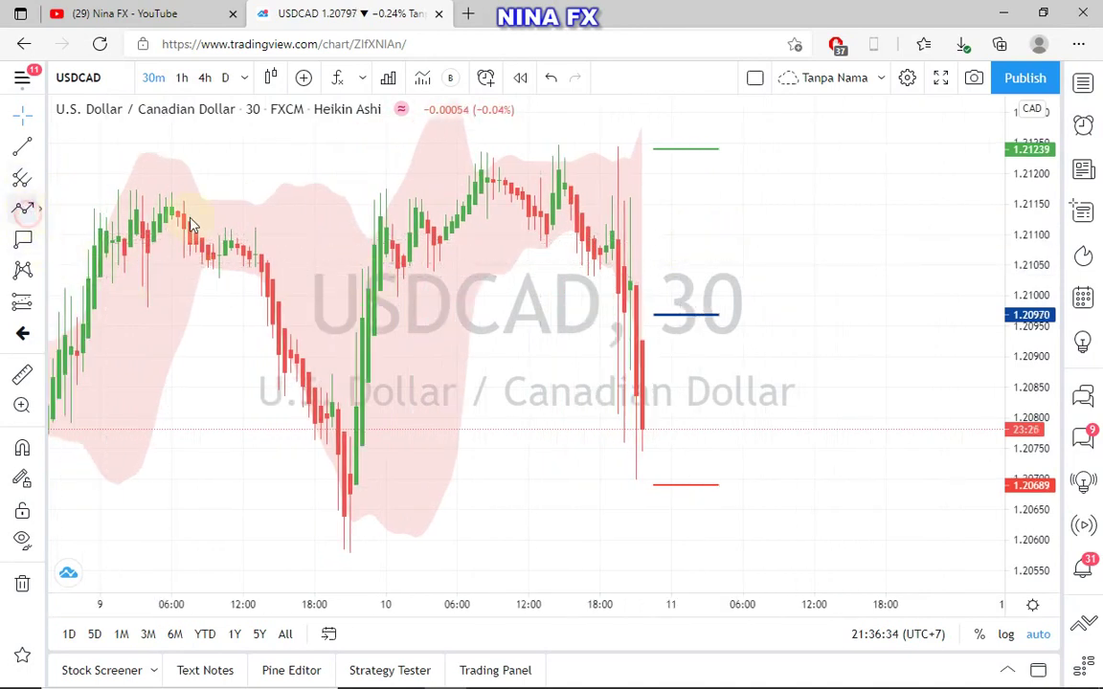
pyautogui.click(660, 427)
pyautogui.click(730, 327)
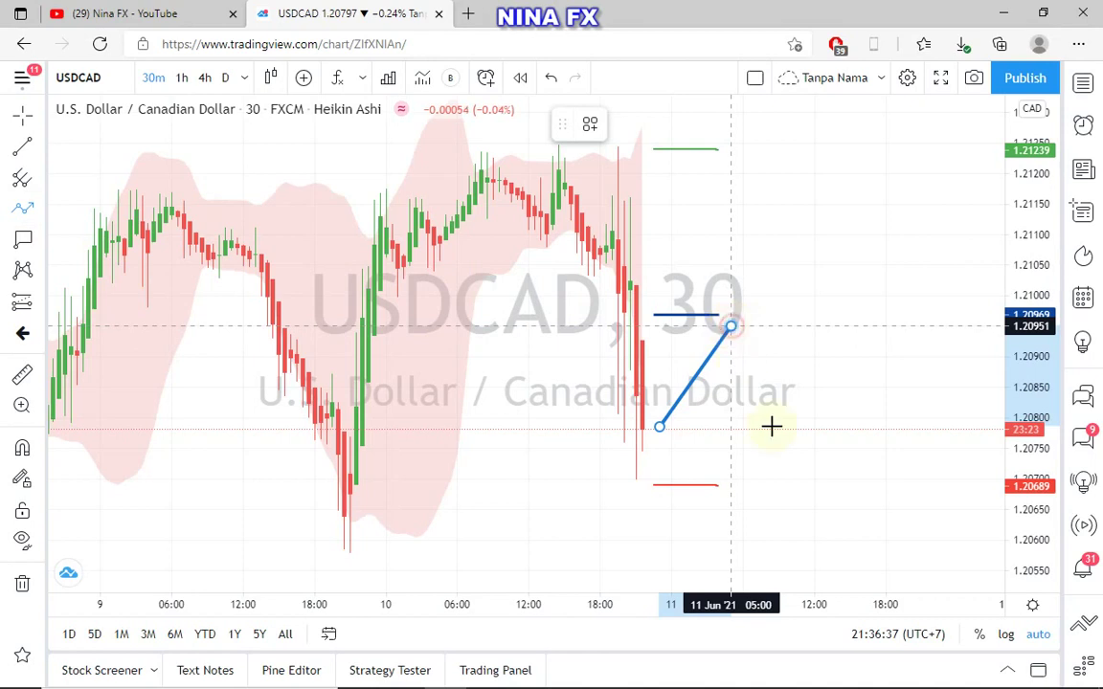
pyautogui.doubleClick(788, 483)
pyautogui.click(809, 365)
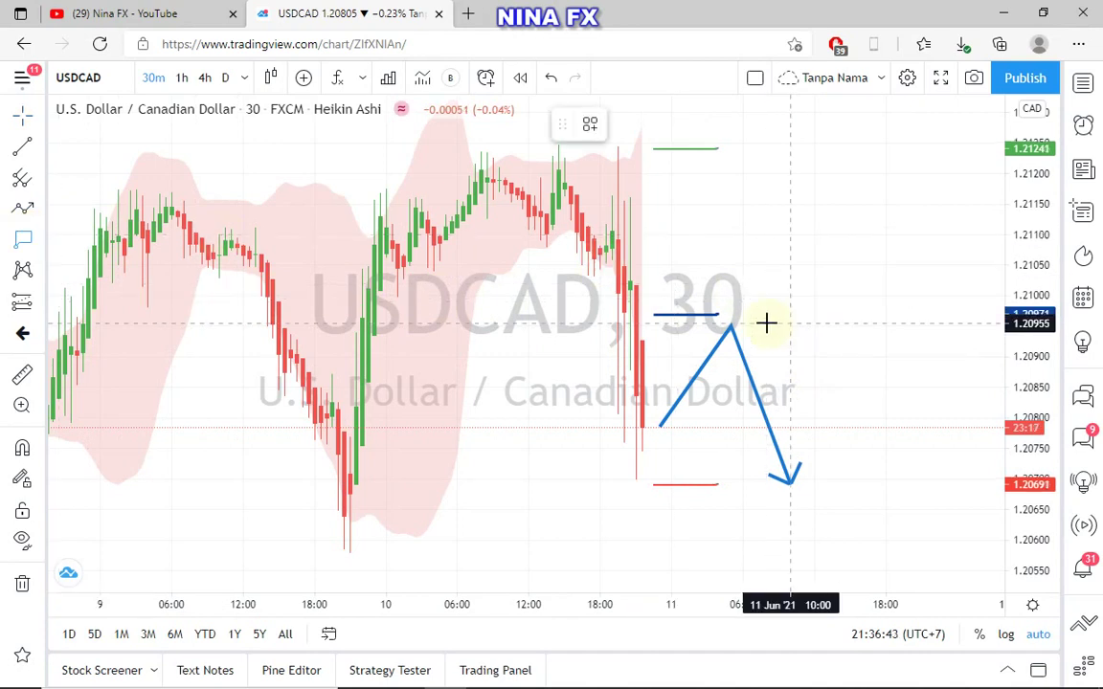
# - Label the USDCAD arrow 1.20953 at its peak and 1.20688 at its tip, then return to YouTube
pyautogui.click(23, 238)
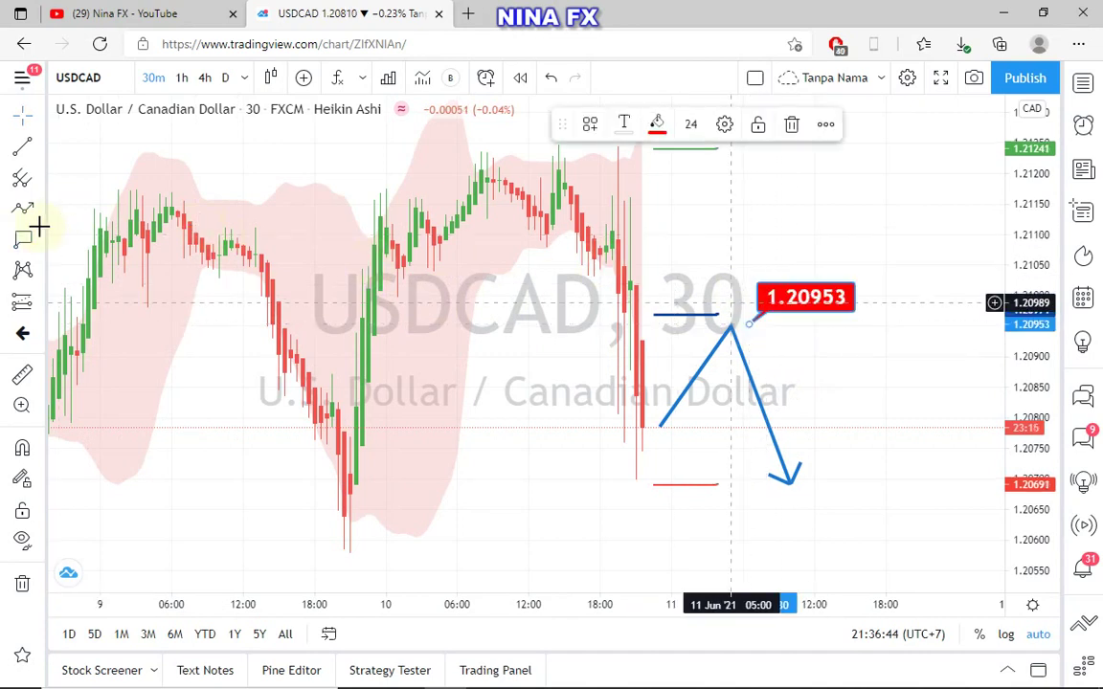
pyautogui.click(823, 484)
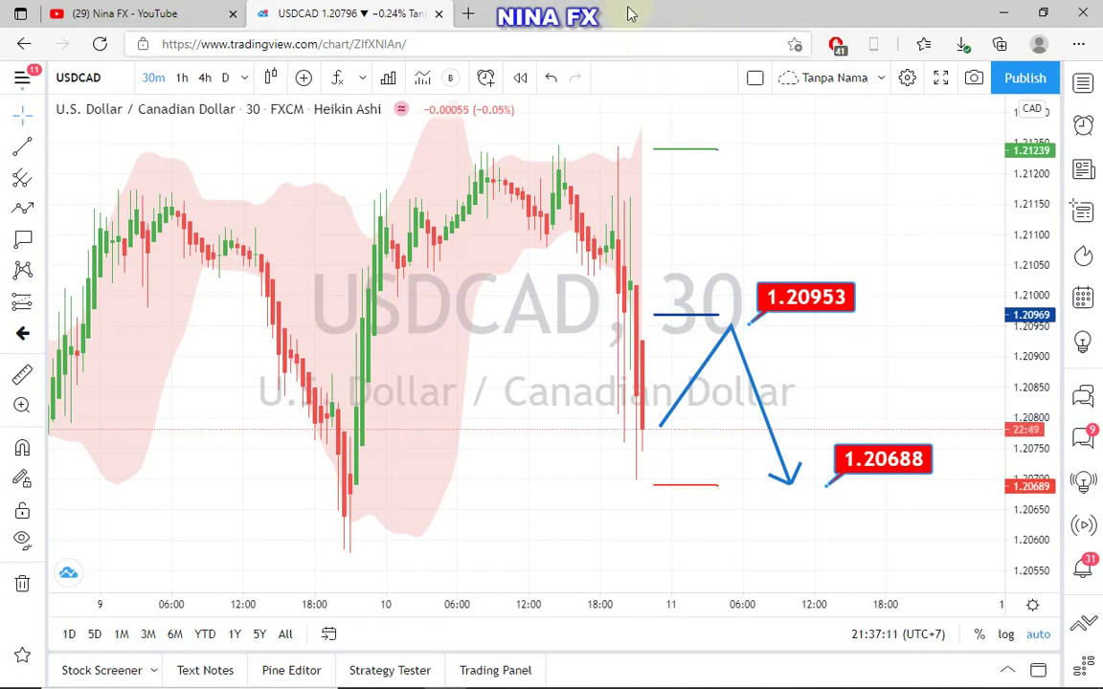
pyautogui.moveTo(644, 10)
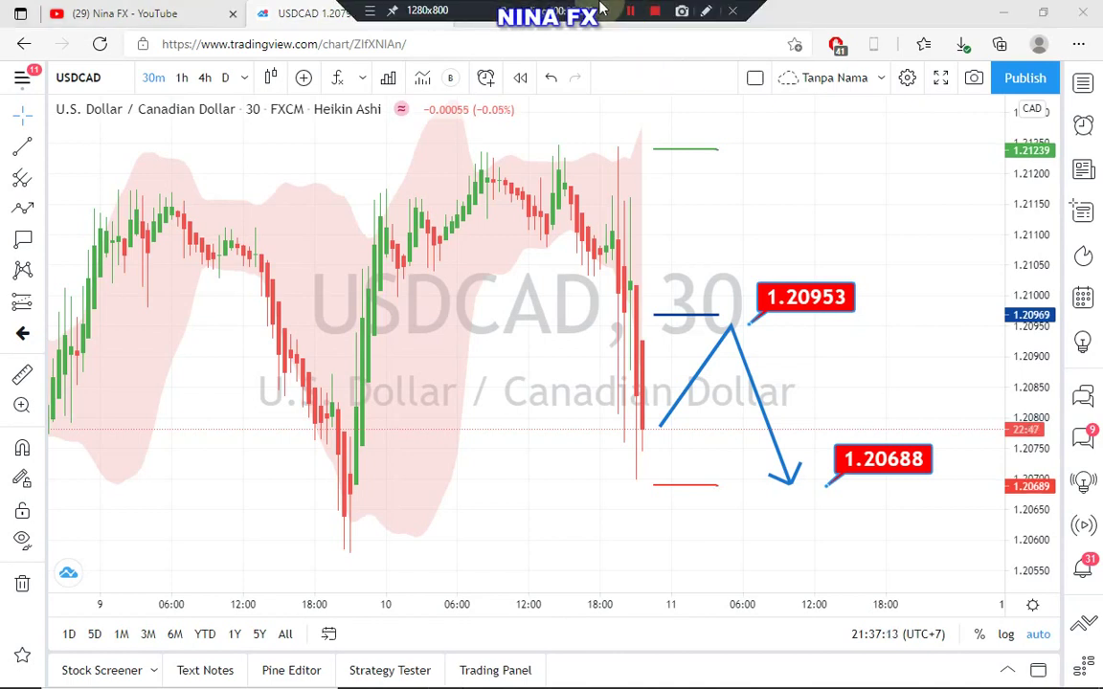
pyautogui.click(146, 13)
pyautogui.moveTo(681, 9)
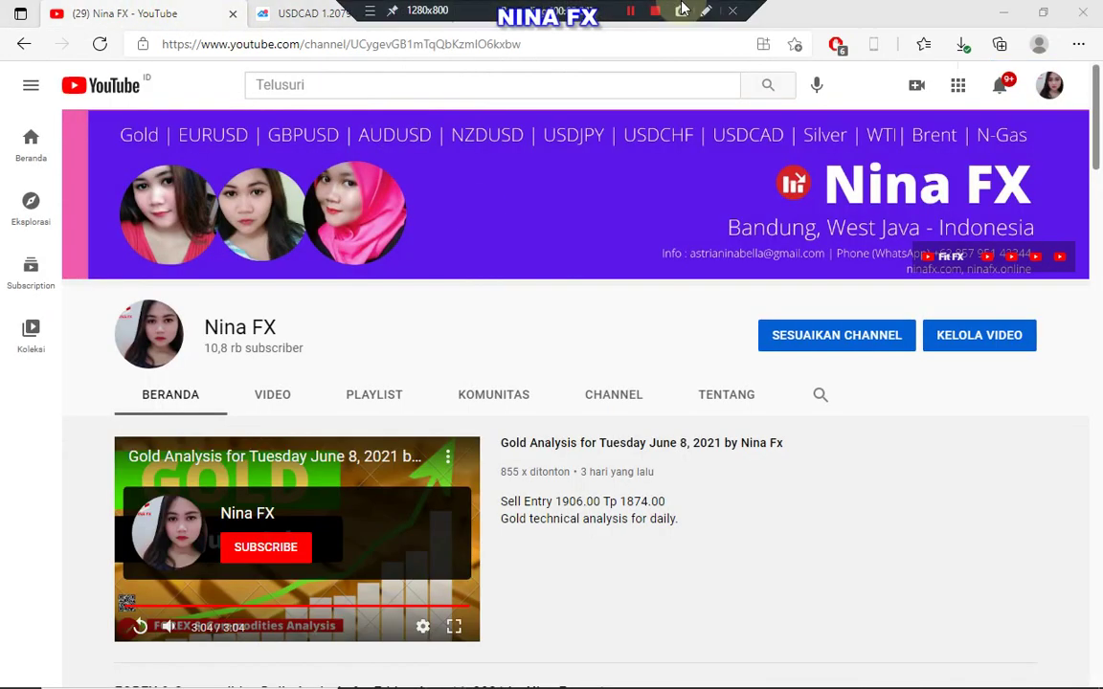